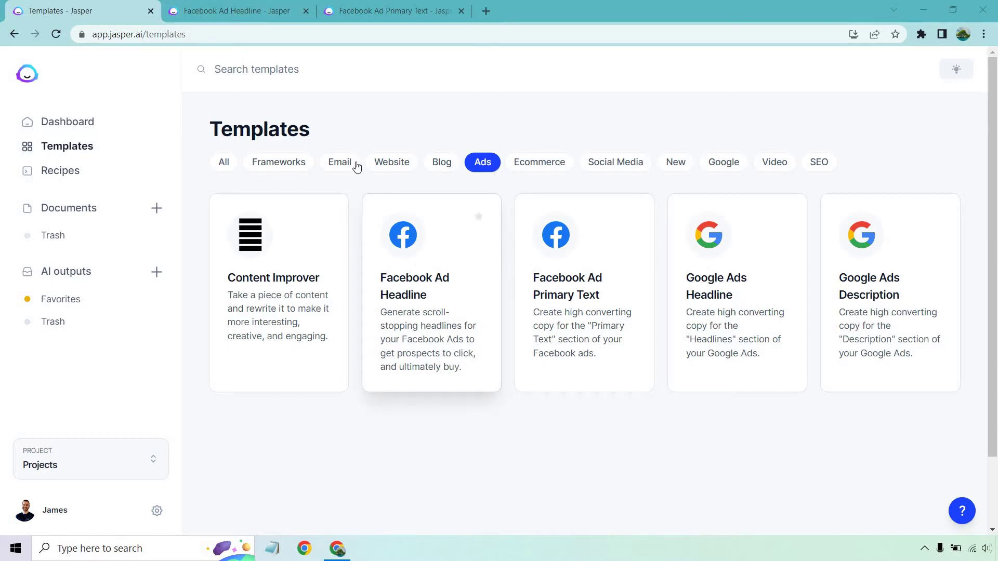
Switch to the Facebook Ad Headline template filled in for Jasper.ai with an Excited tone
click(213, 5)
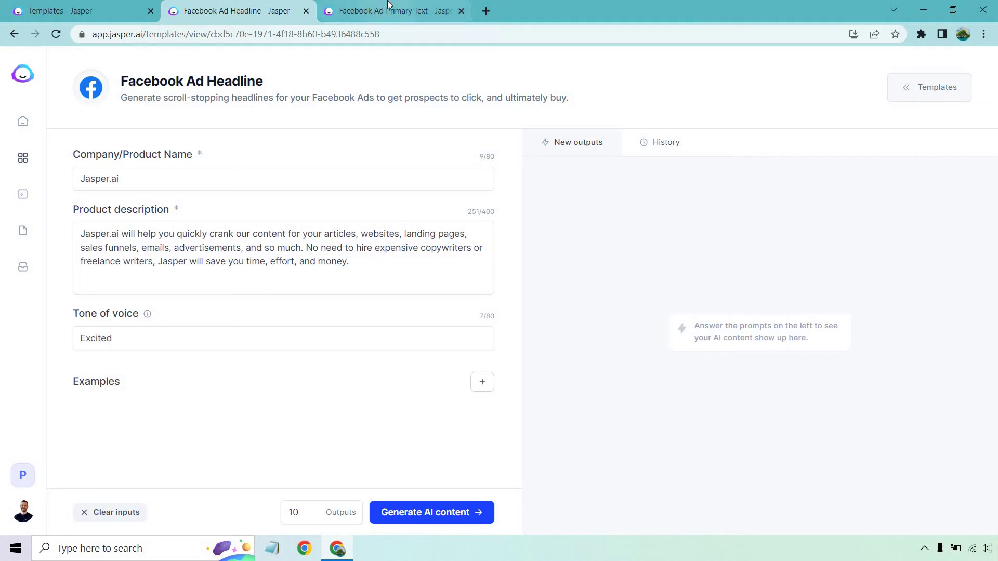
click(400, 11)
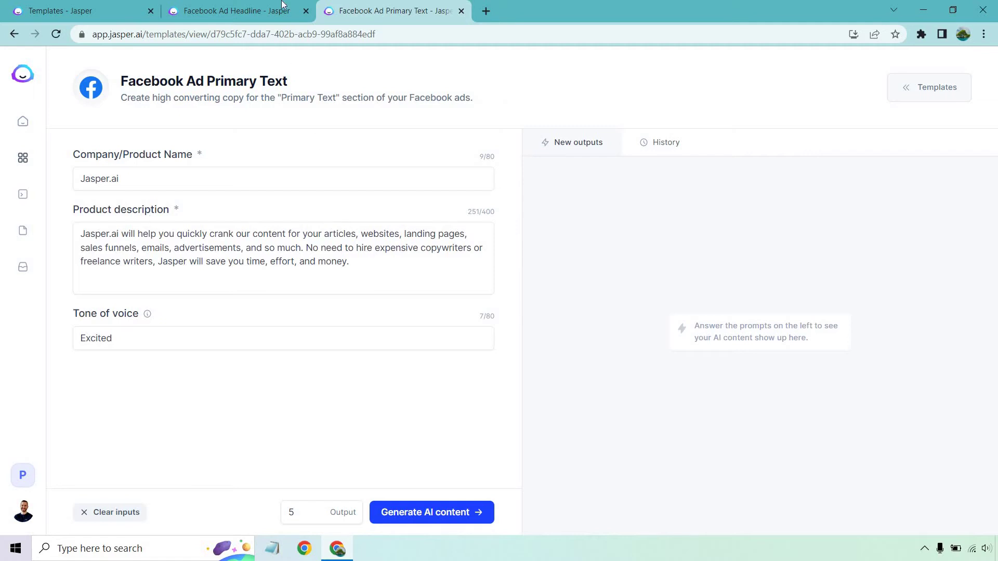
click(254, 10)
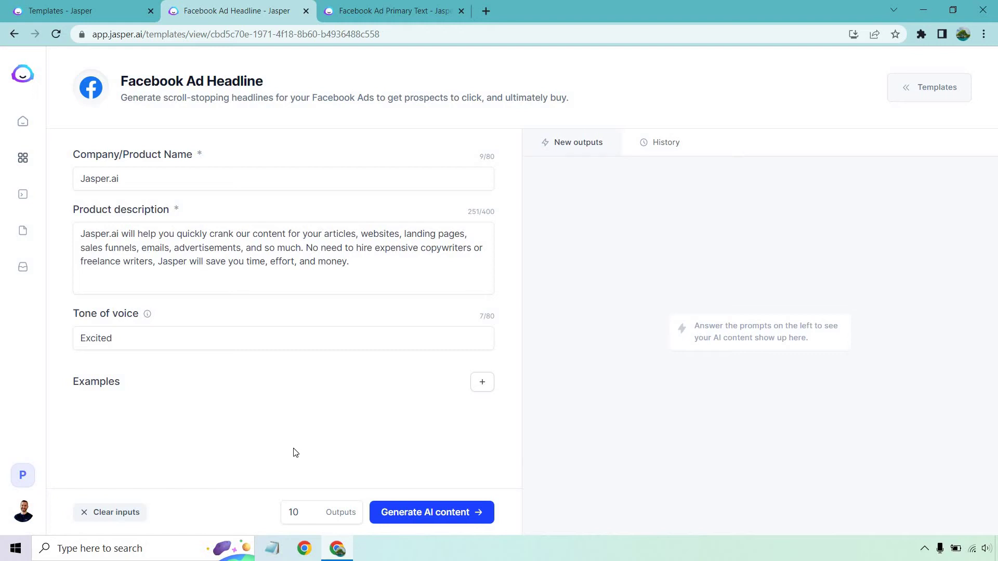
Generate Facebook ad headlines for Jasper.ai and review the outputs list
click(437, 513)
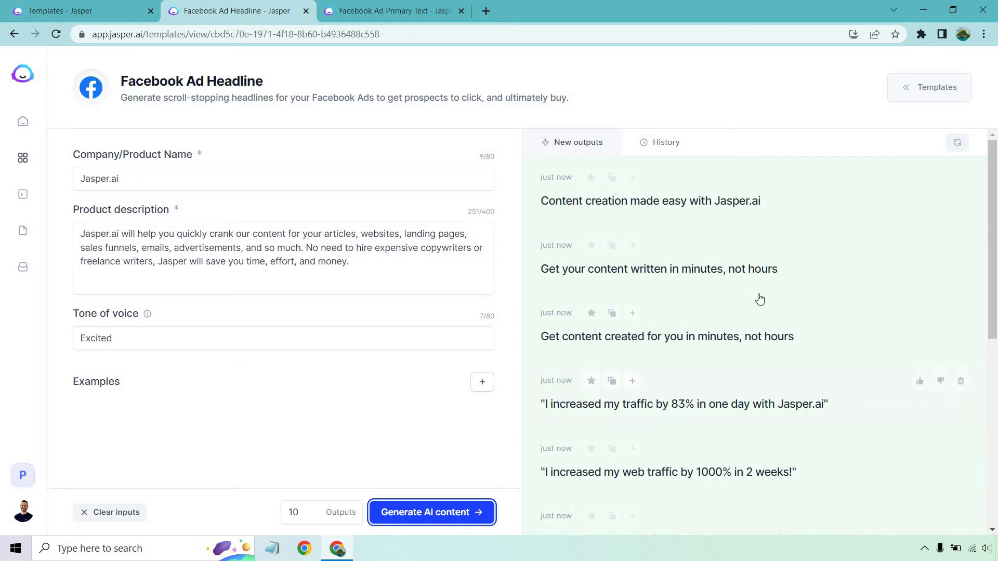
scroll(757, 296, down, 7)
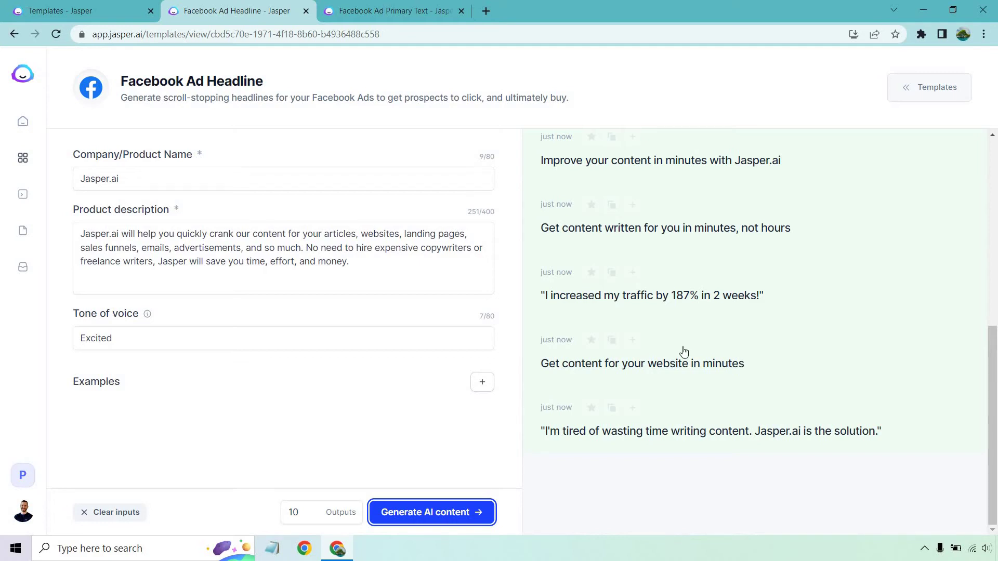
scroll(802, 305, up, 6)
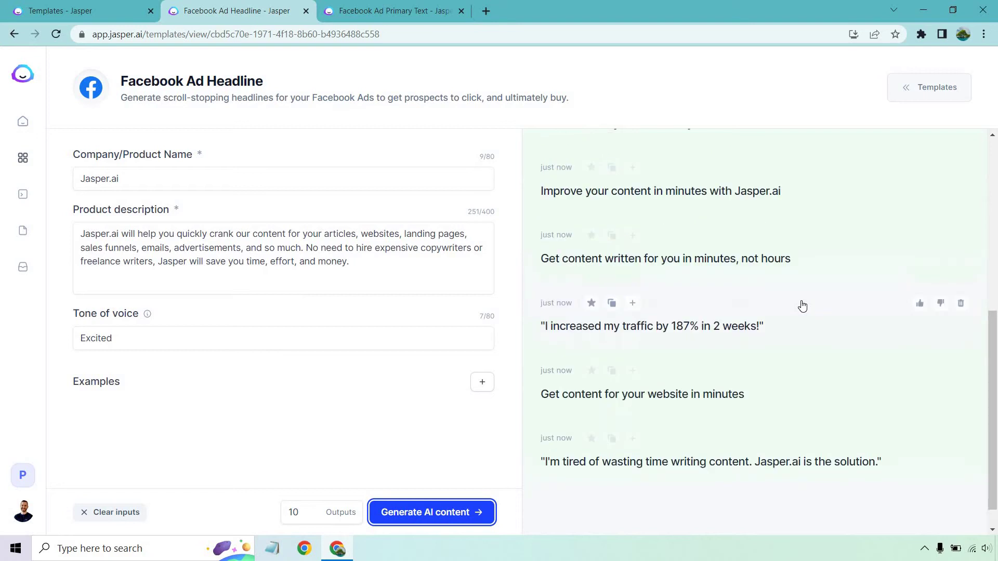
Generate primary ad text drafts from the Facebook Ad Primary Text template
click(377, 5)
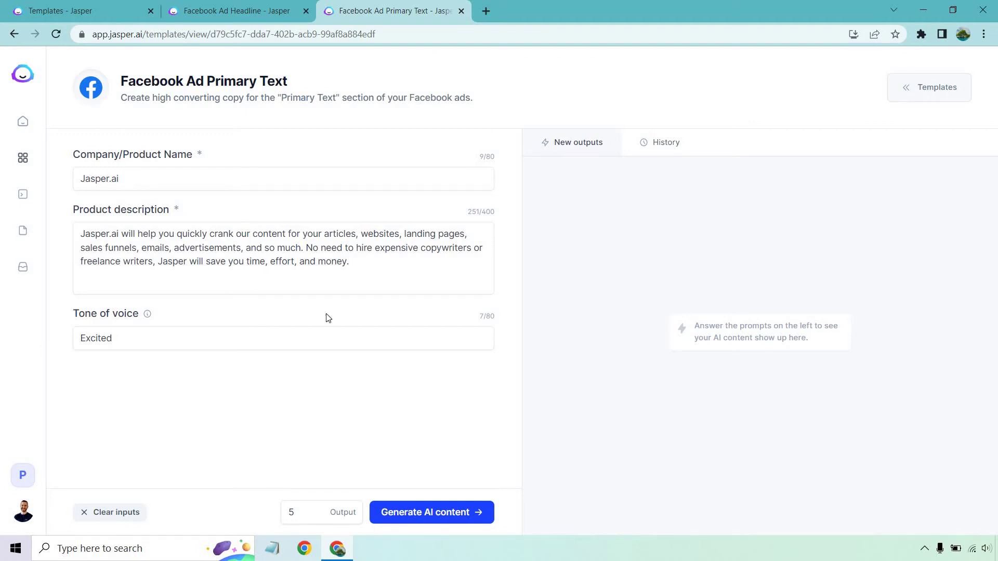
click(426, 504)
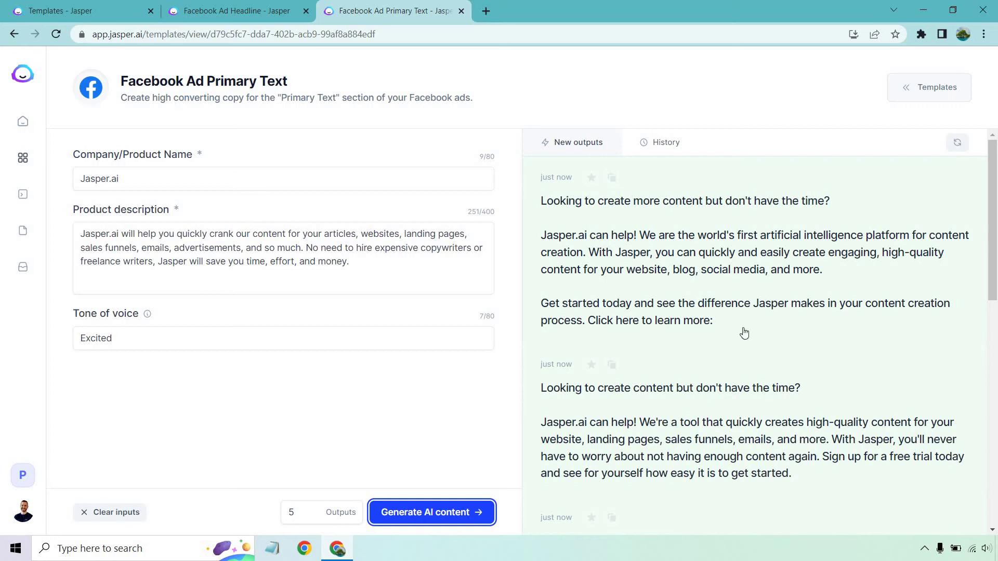
scroll(809, 218, down, 4)
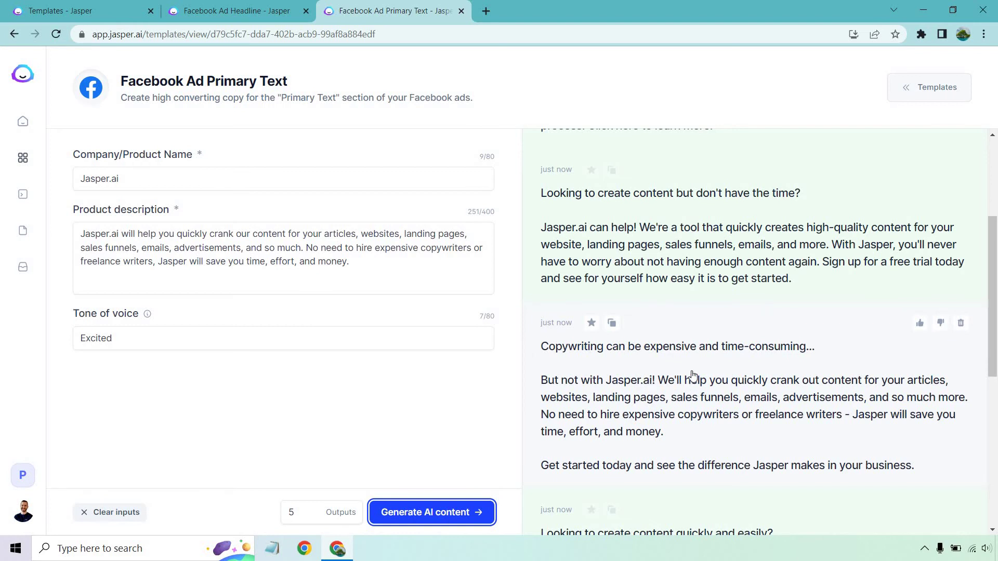
scroll(691, 377, down, 1)
scroll(689, 363, down, 1)
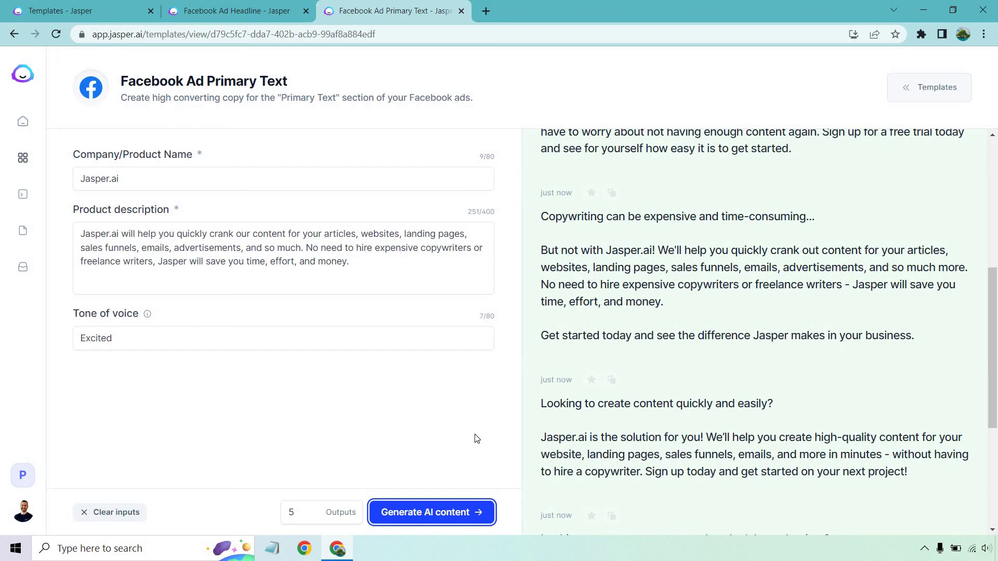
scroll(777, 327, down, 3)
scroll(780, 325, down, 1)
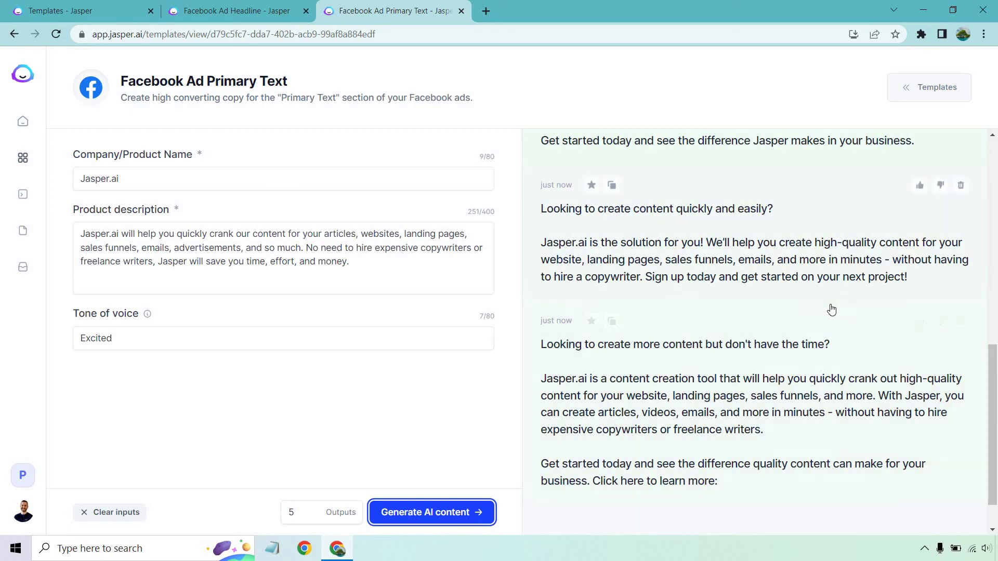
scroll(828, 309, up, 10)
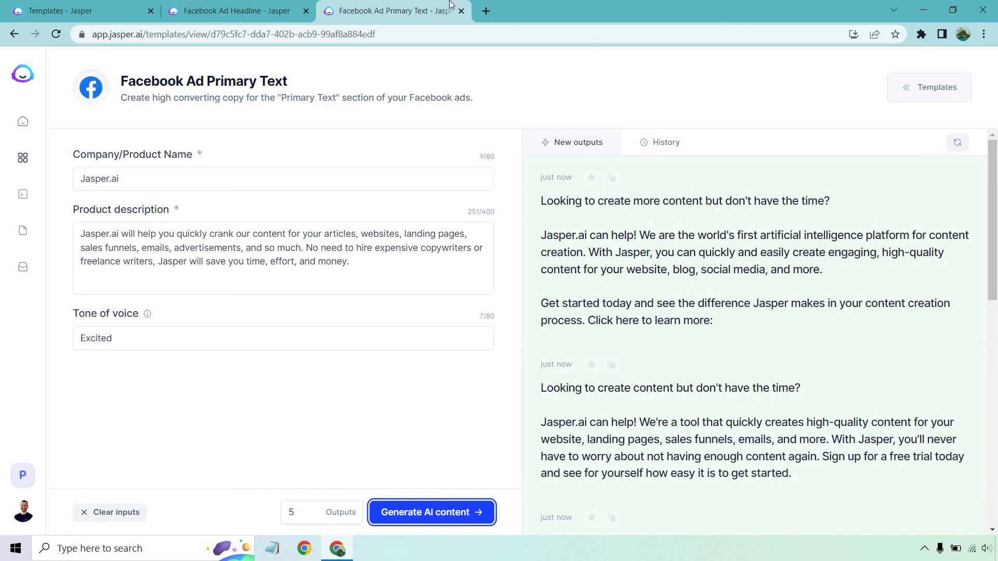
Copy the 'Get content created for you in minutes, not hours' headline into the Facebook Ad doc
click(241, 8)
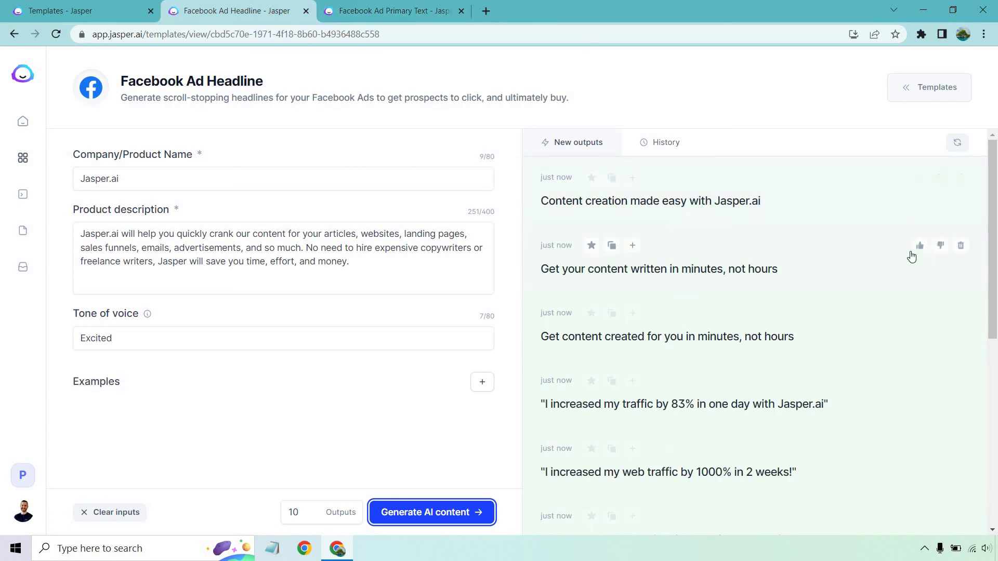
scroll(909, 256, down, 1)
scroll(893, 269, up, 1)
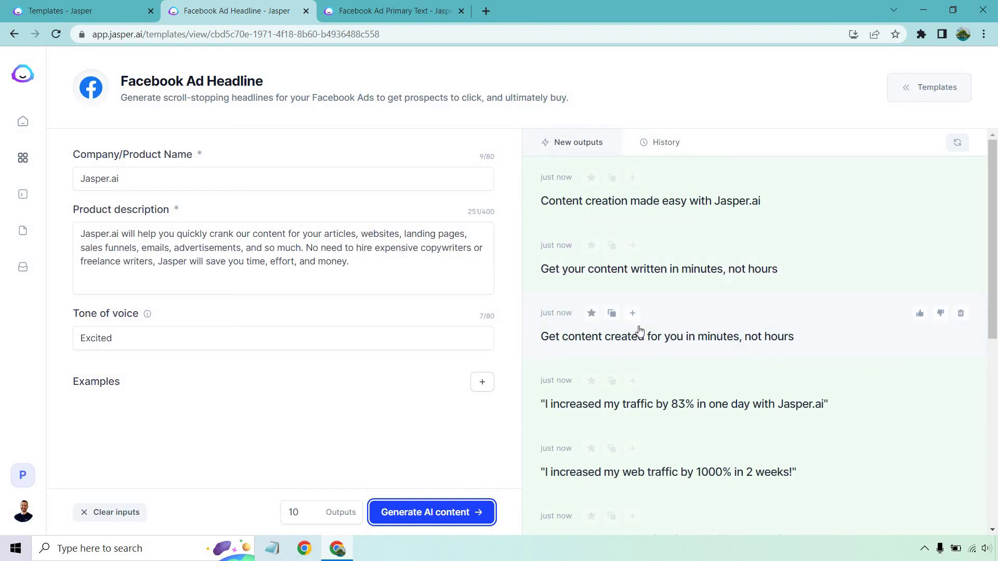
click(613, 314)
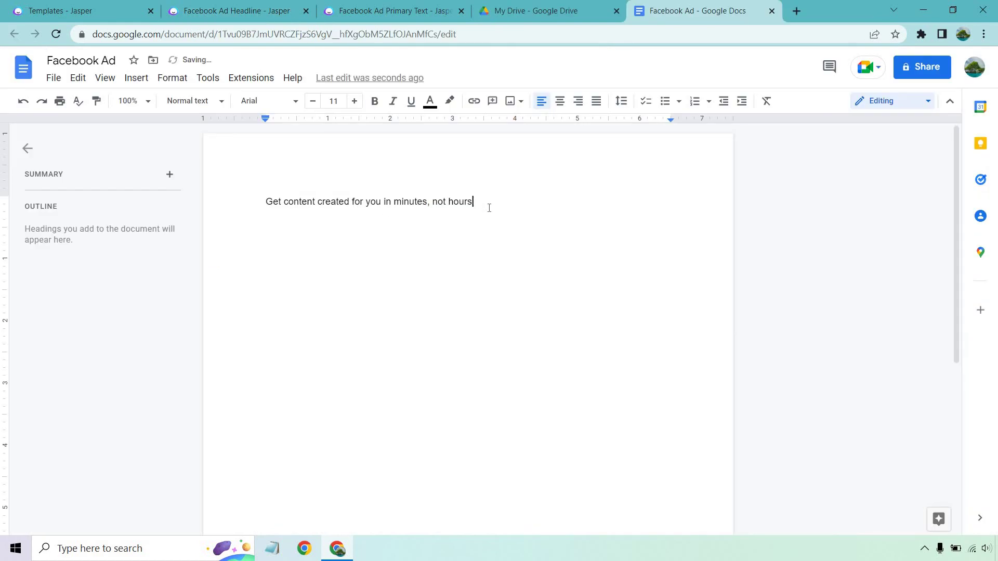
key(Return)
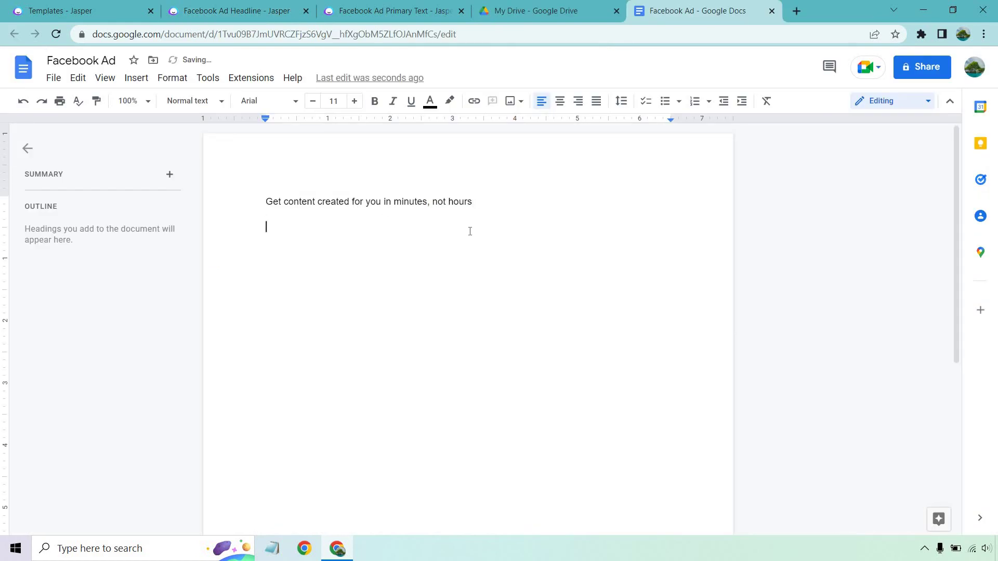
Close My Drive and copy the last primary text draft from Jasper
click(617, 11)
click(400, 11)
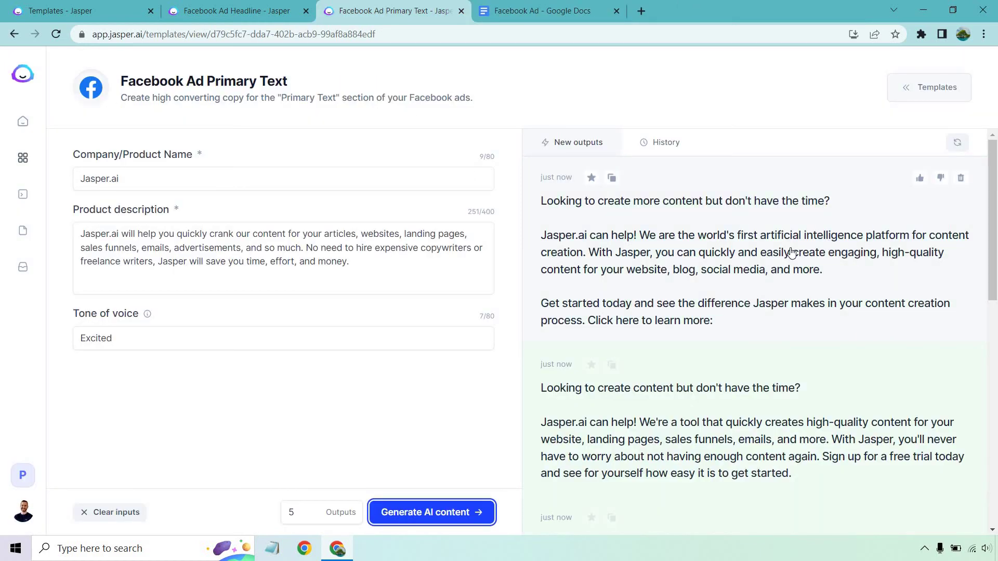
scroll(792, 252, down, 3)
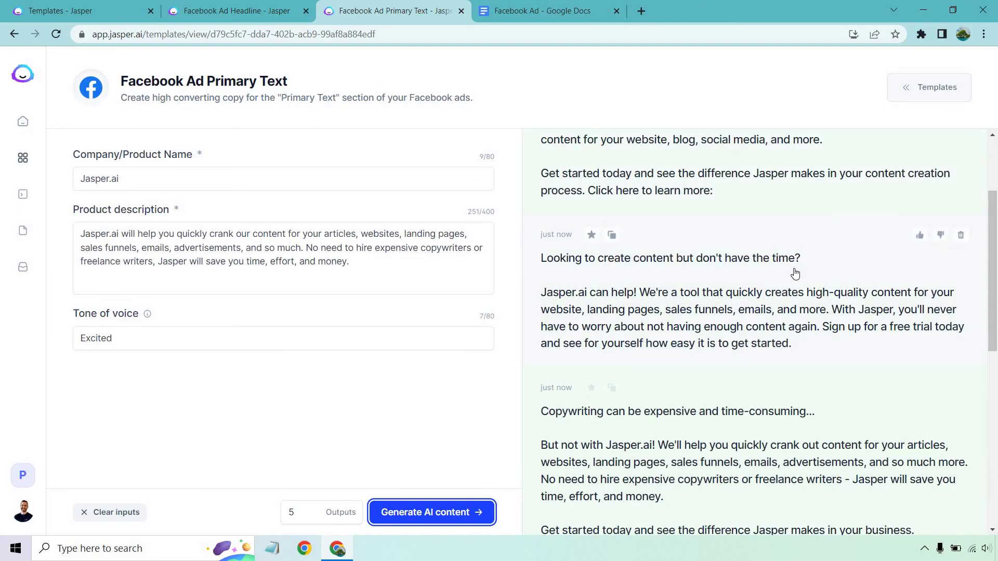
scroll(795, 285, down, 4)
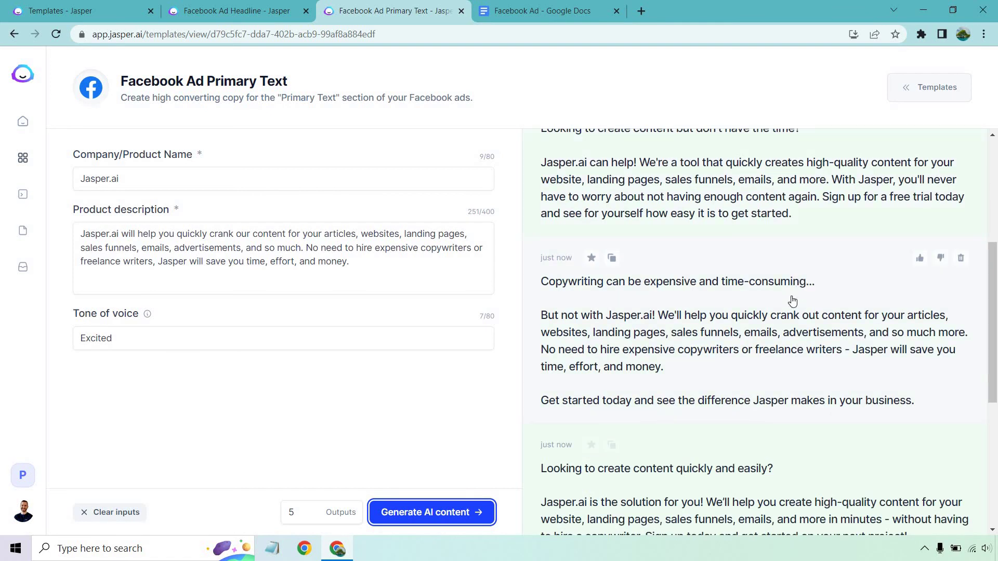
scroll(792, 300, down, 5)
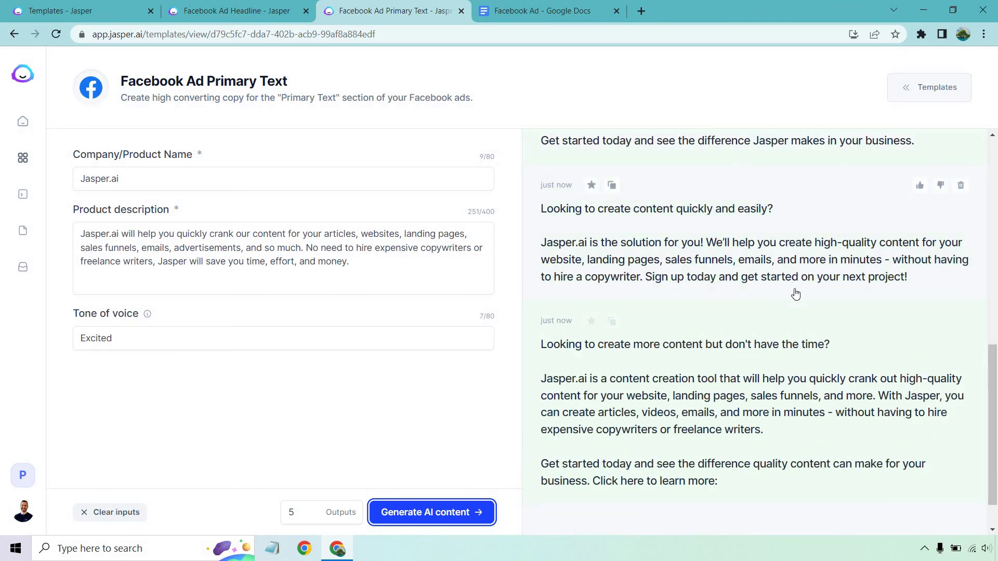
click(611, 321)
Paste the ad draft under the headline and replace 'here to learn more:' with 'the picture to get started with your free trial today.'
click(539, 7)
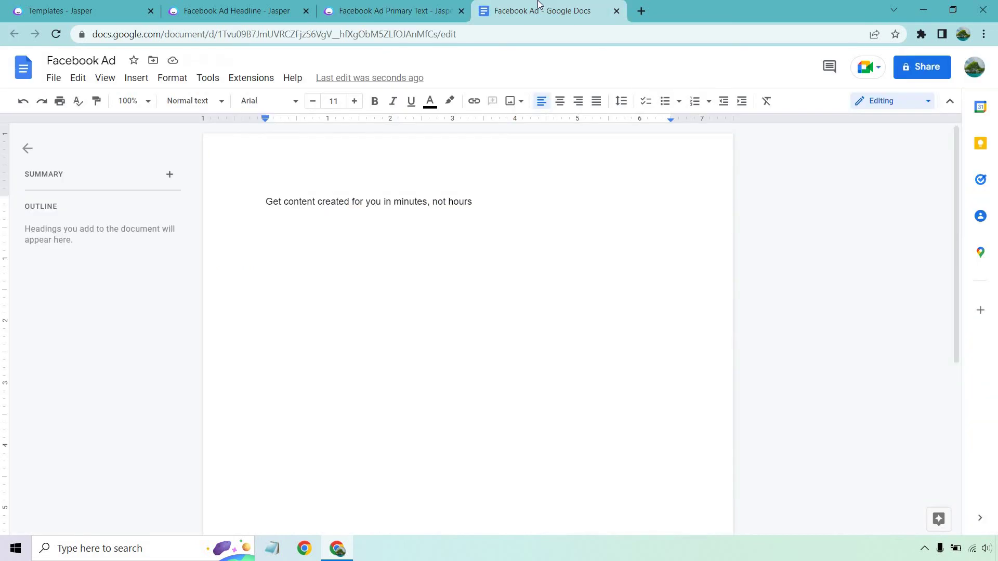
key(ctrl+v)
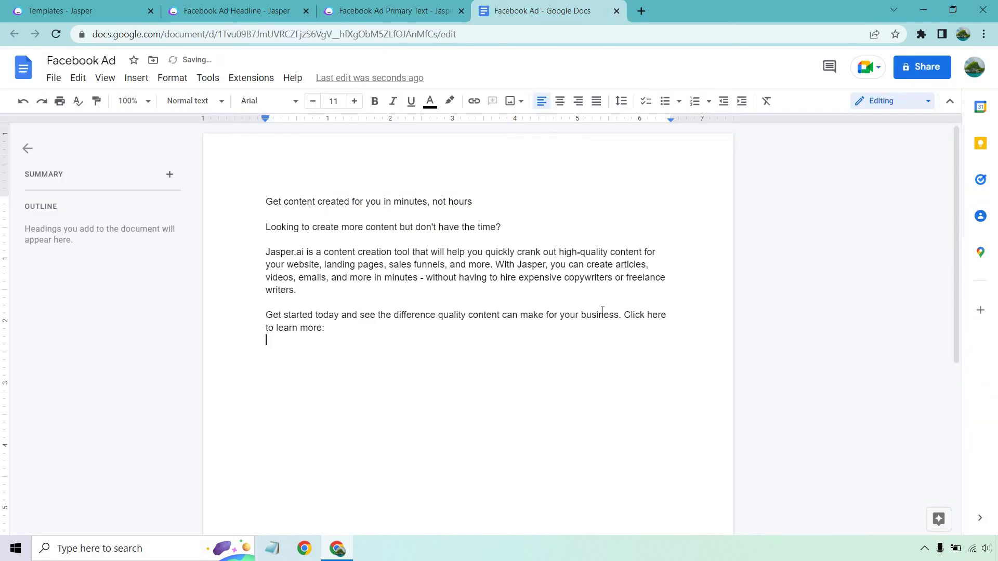
drag(647, 315, 654, 334)
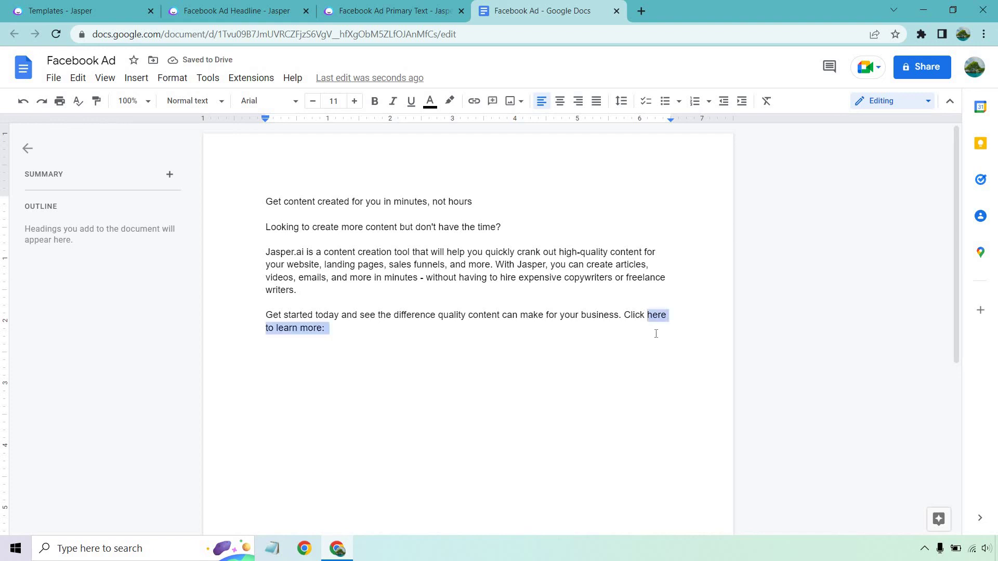
text(the picture to get st)
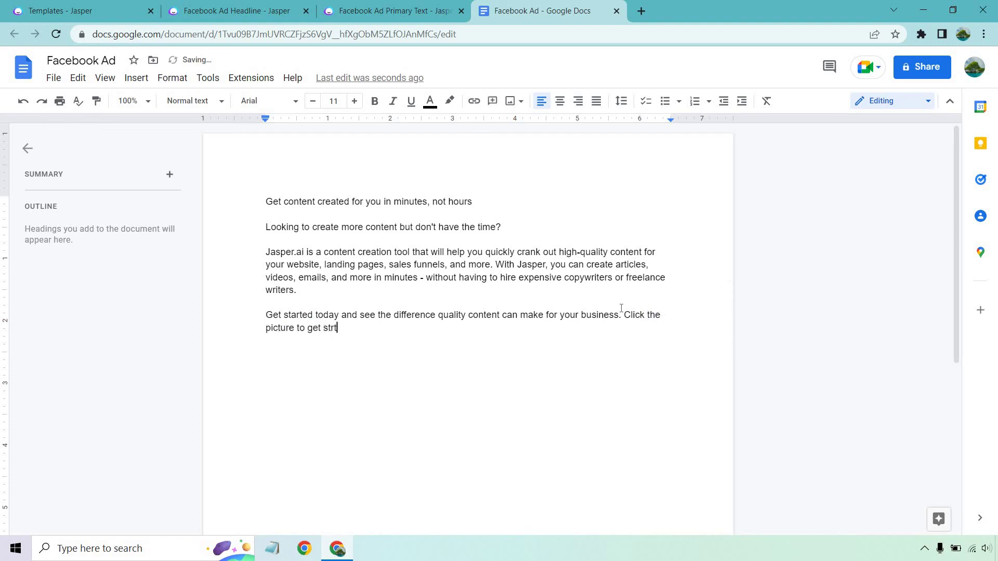
text(arted with your free trial today.)
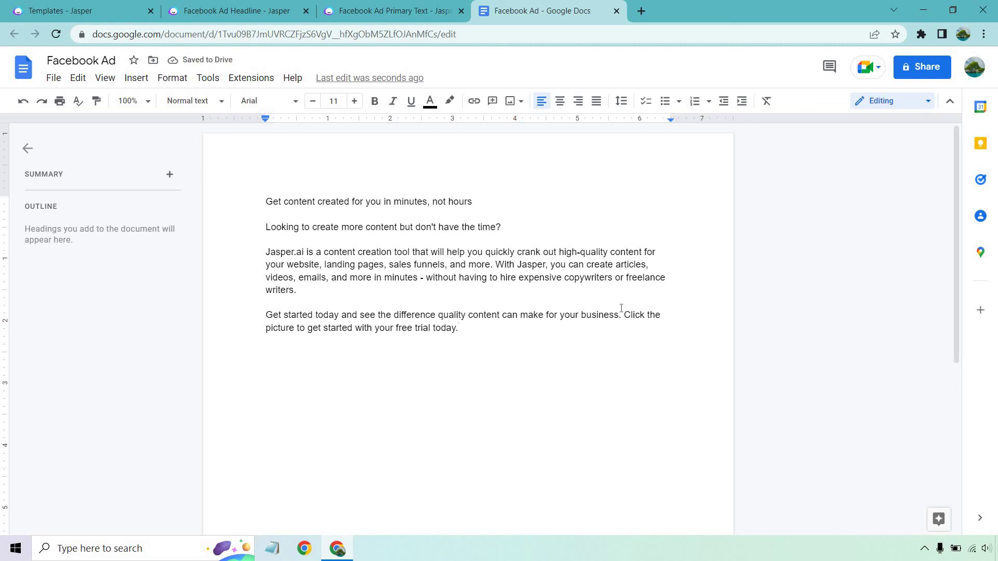
Bold the headline line and raise its font size to 14 pt
click(484, 197)
key(shift+Home)
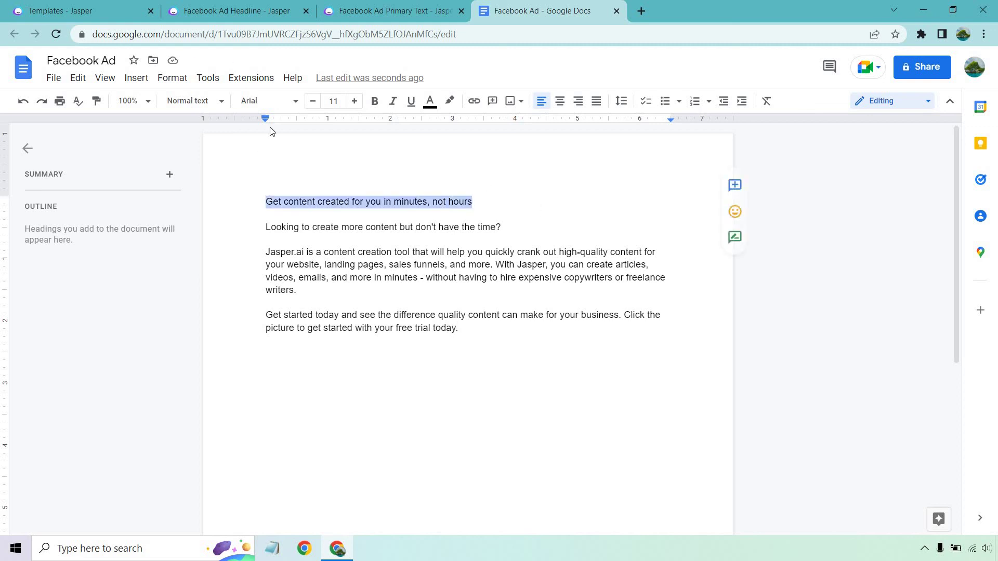
click(365, 101)
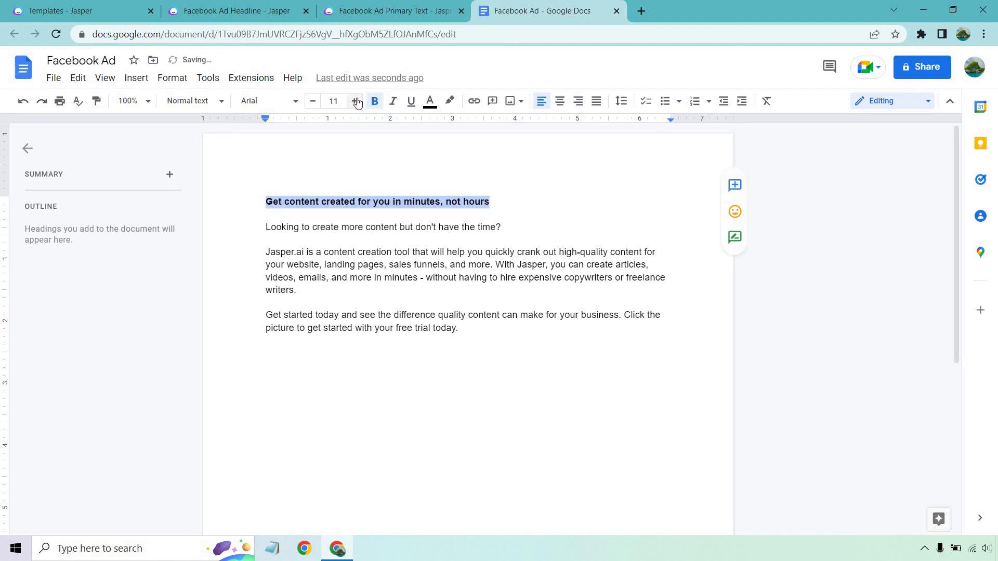
click(354, 100)
click(354, 101)
click(354, 101)
click(461, 268)
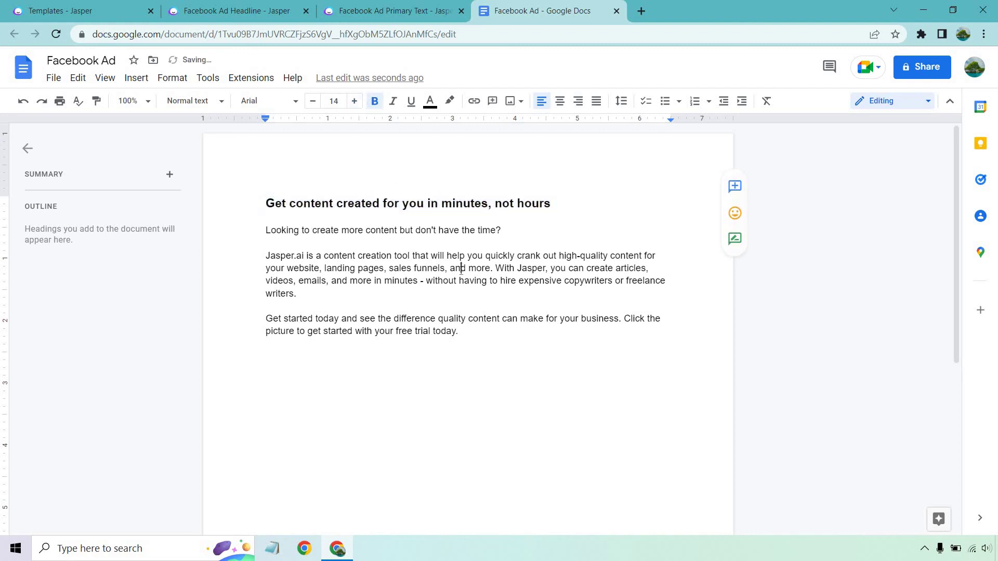
click(475, 333)
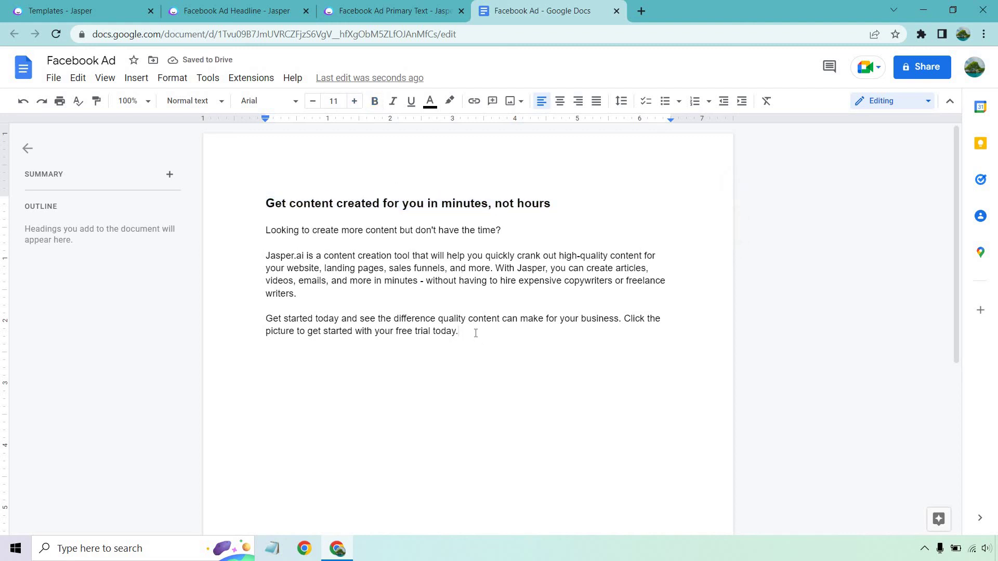